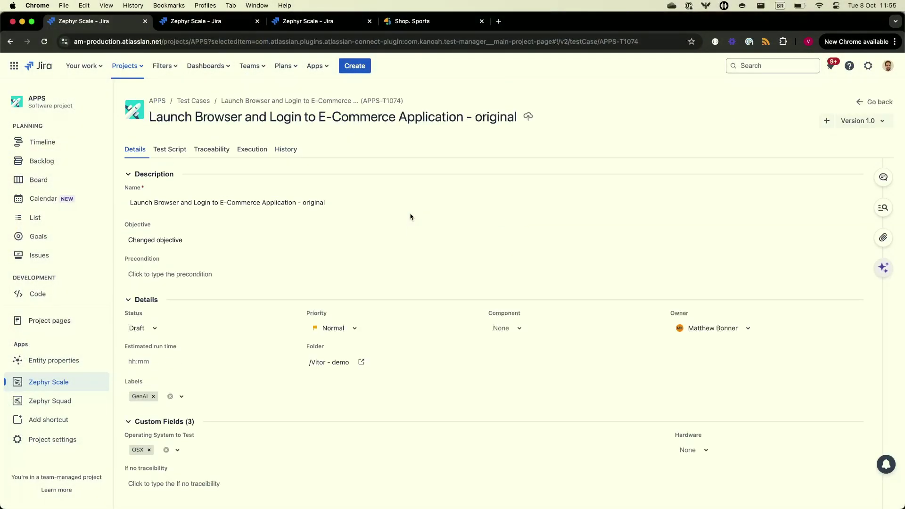
Review the test case's 24-step Test Script, from 'Search for ball' to 'Click Confirm'.
scroll(362, 299, "down", 1)
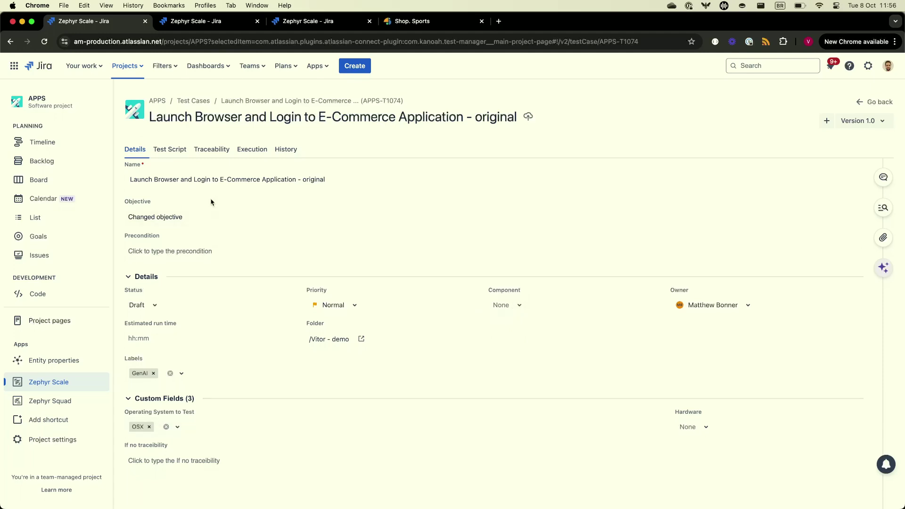
left_click(170, 149)
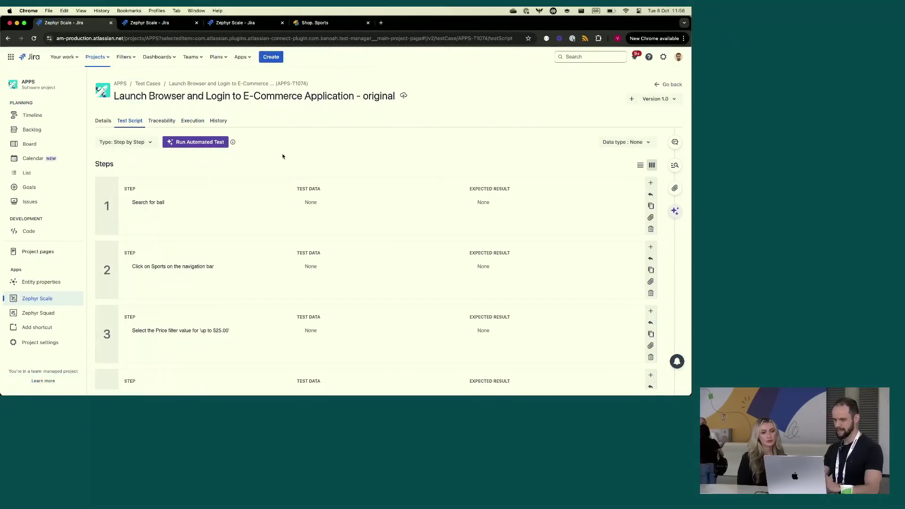
scroll(275, 221, "down", 10)
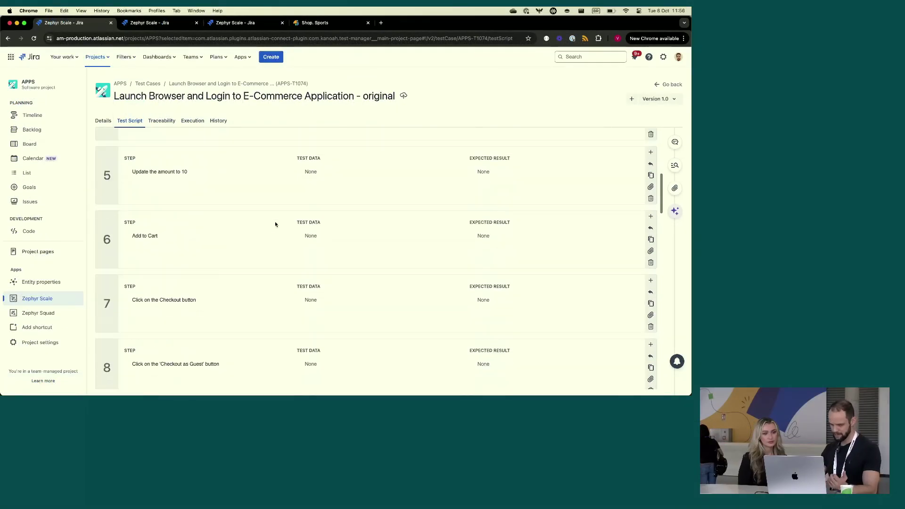
scroll(275, 222, "down", 20)
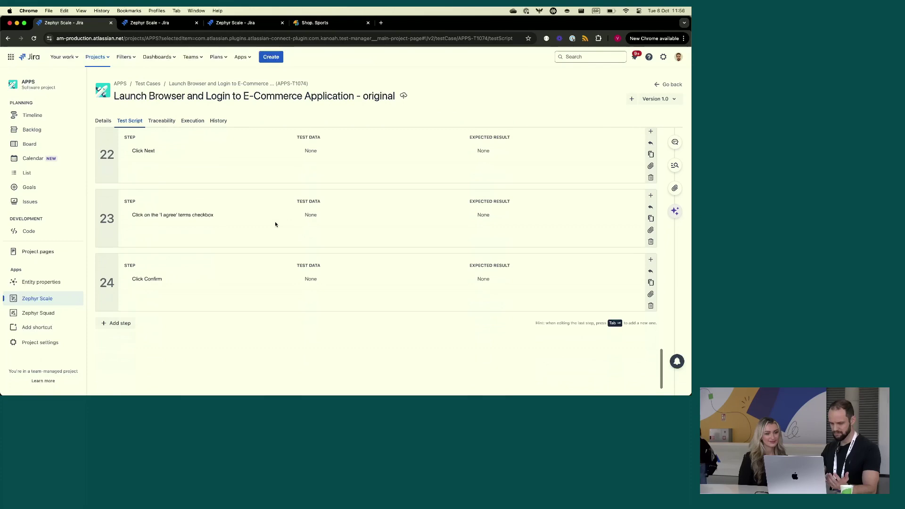
scroll(275, 222, "up", 20)
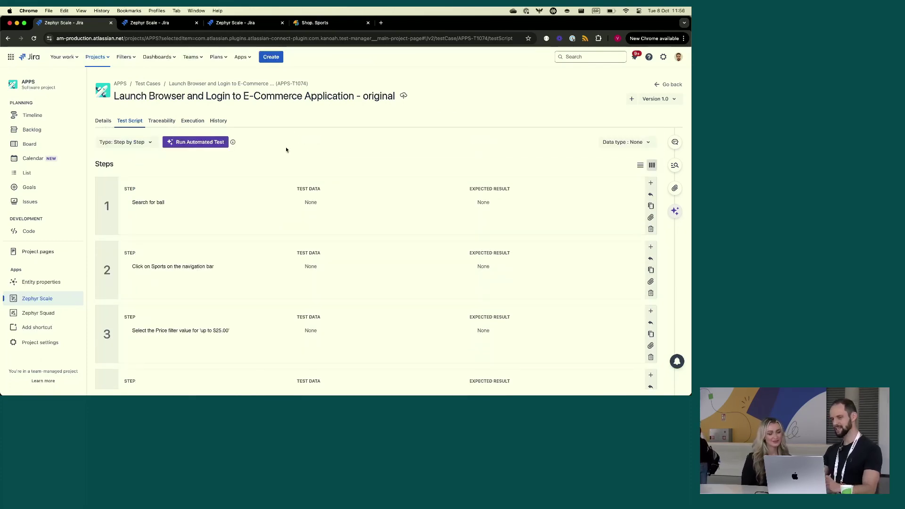
Return the SmartBear demo store to its home page, then go back to the Jira test script.
left_click(329, 24)
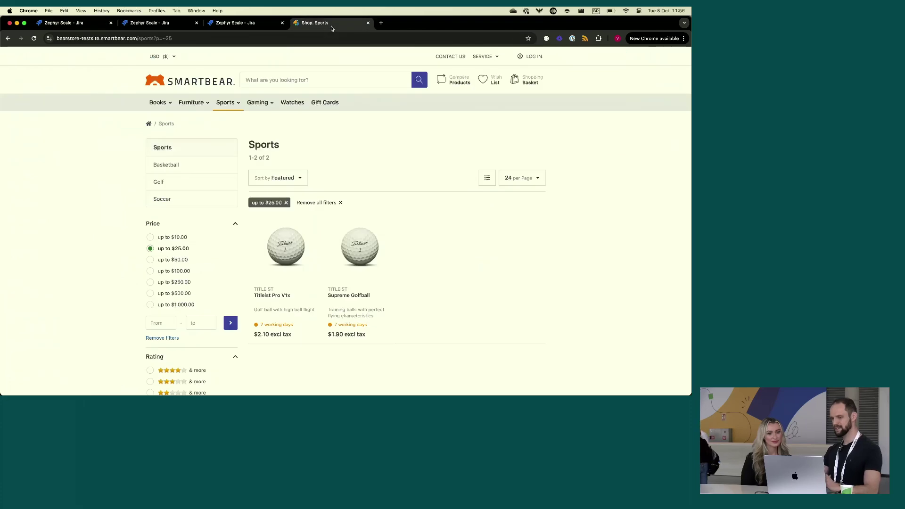
left_click(198, 81)
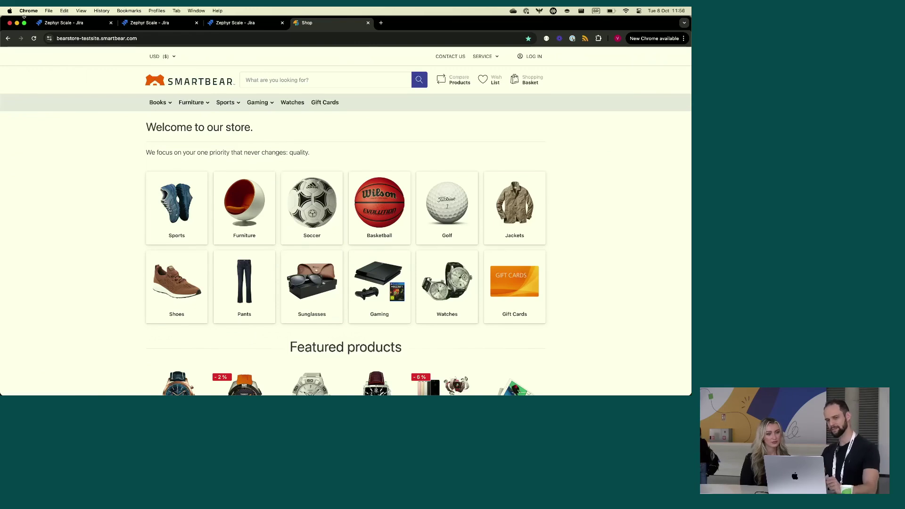
left_click(55, 24)
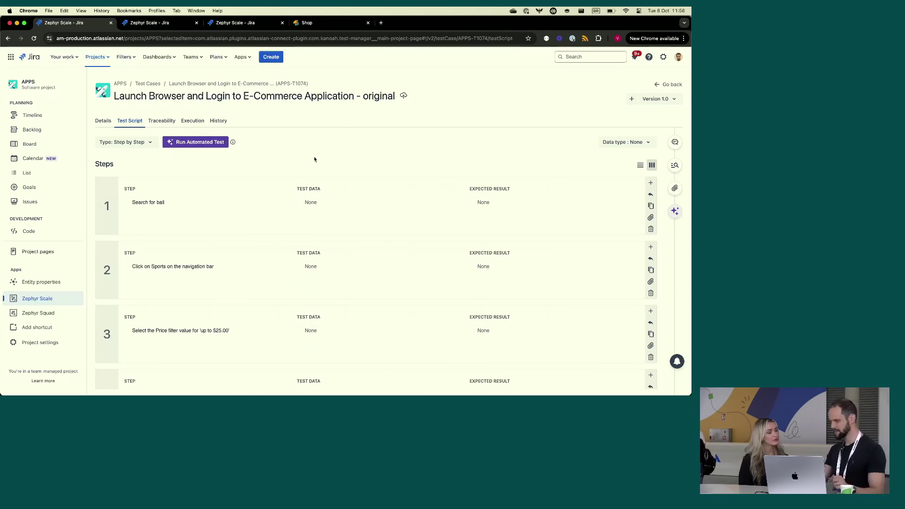
left_click(202, 144)
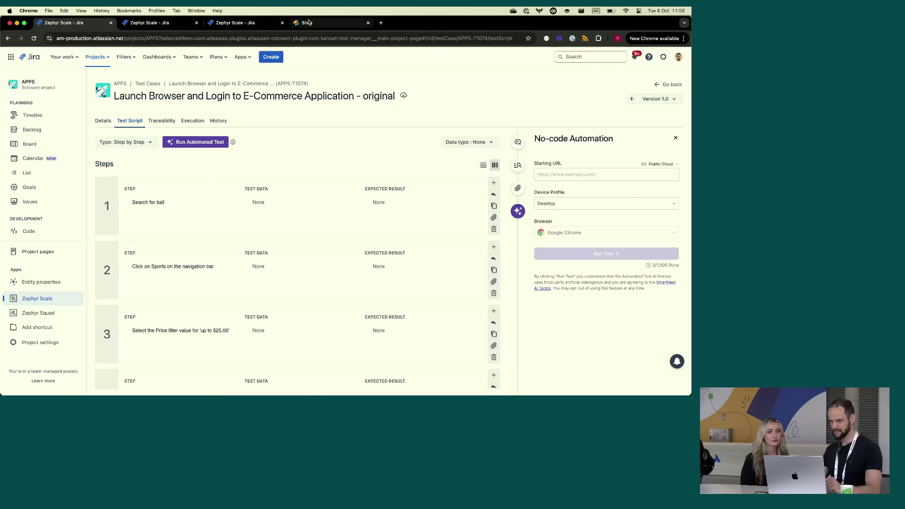
left_click(309, 22)
left_click(208, 35)
key("super+c")
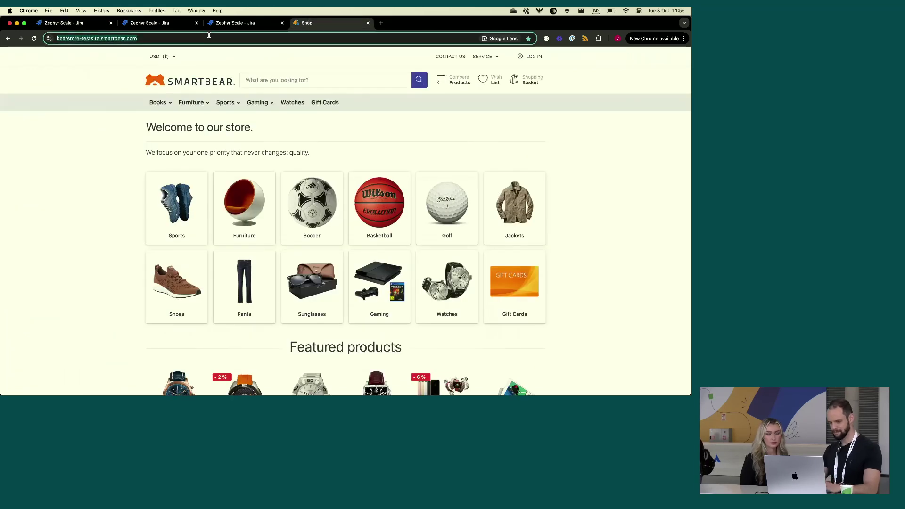
left_click(69, 22)
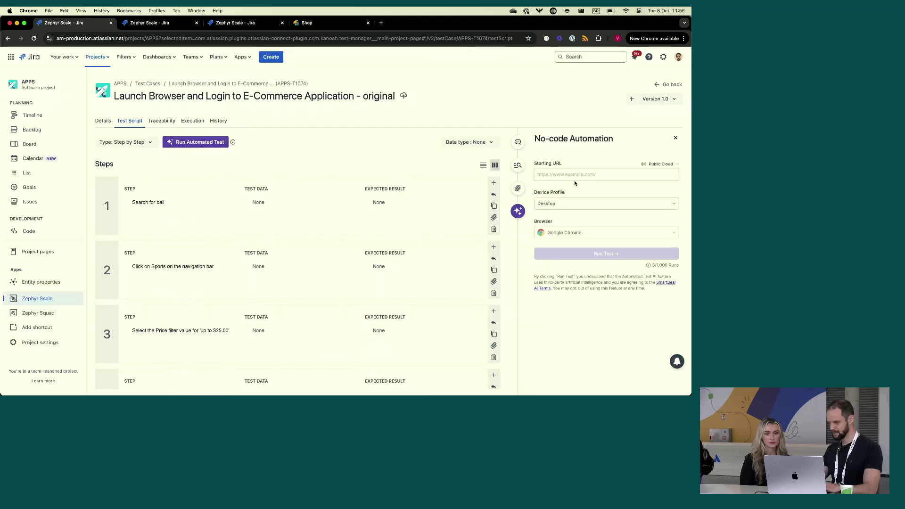
left_click(575, 176)
key("super+v")
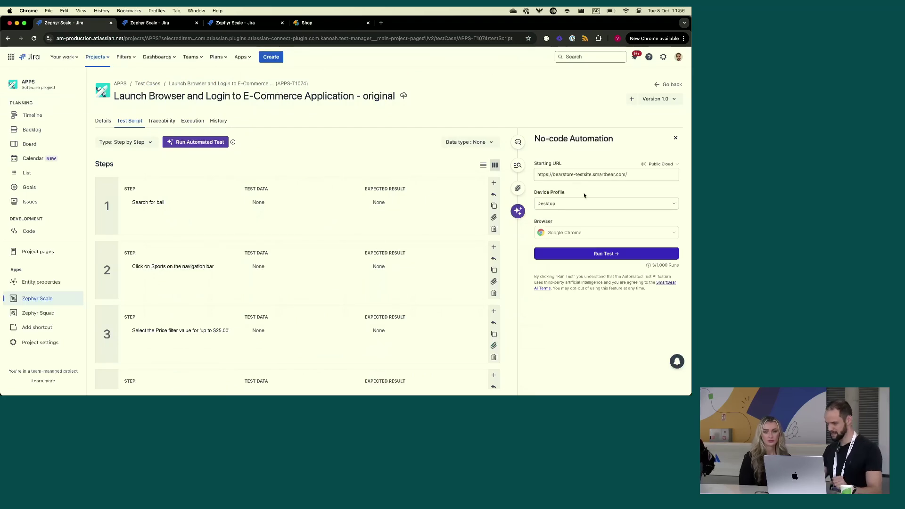
left_click(593, 254)
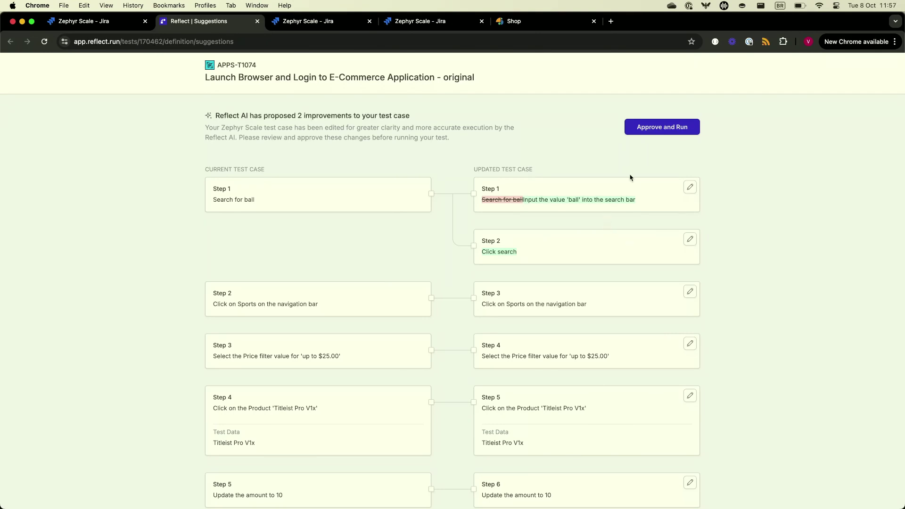
Approve Reflect's two suggested step improvements and start the initial run.
left_click(657, 132)
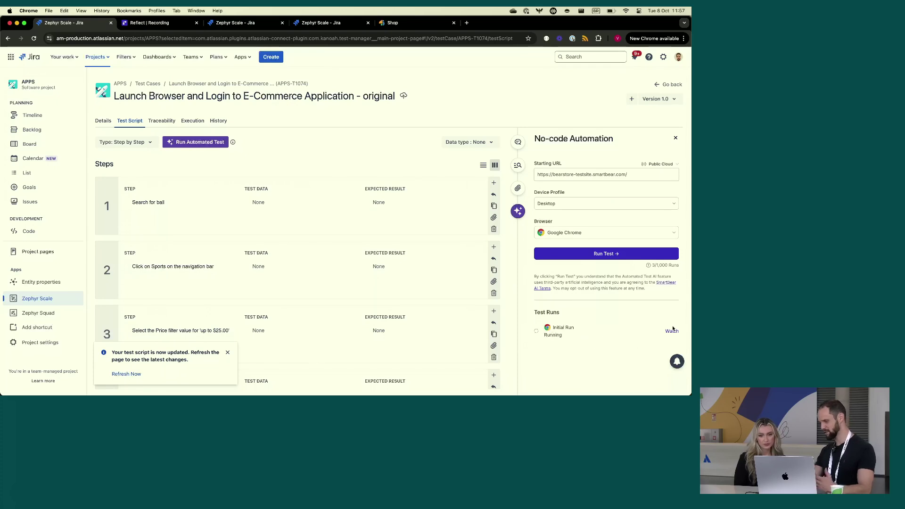
Dismiss the 'test script updated' notice while the initial run finishes.
left_click(228, 353)
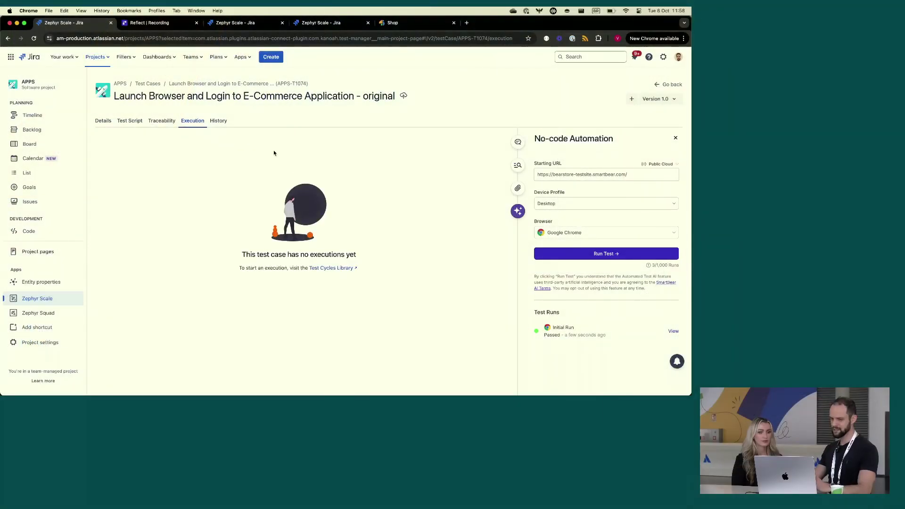
Check the version 1.0 history changes, close the No-code Automation panel, and return to Test Cases.
left_click(218, 120)
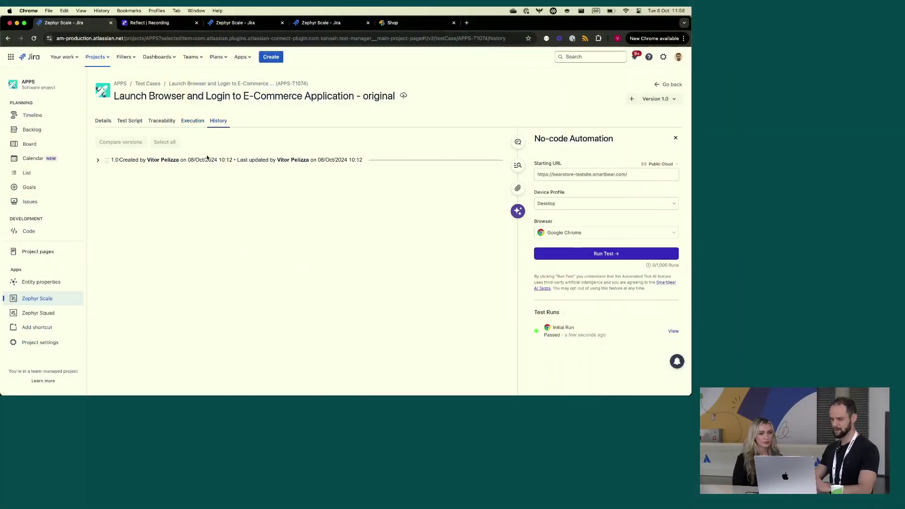
left_click(207, 160)
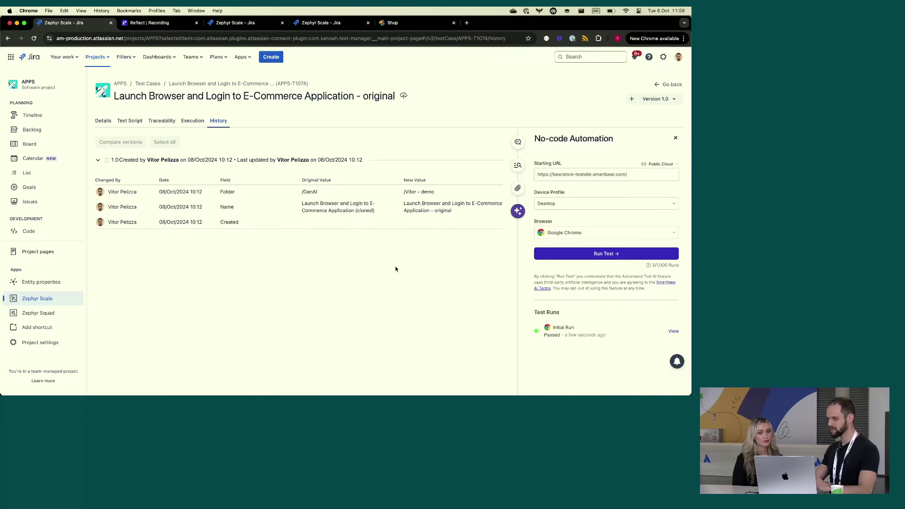
left_click(675, 138)
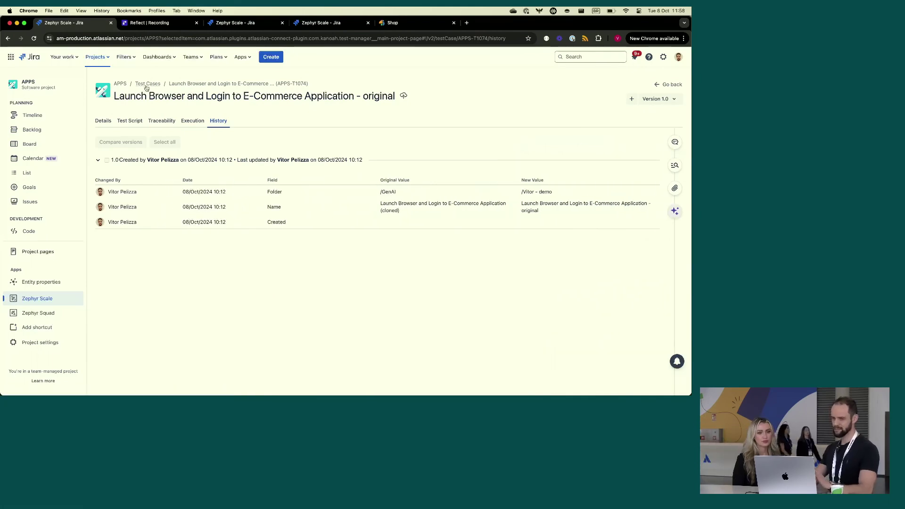
left_click(148, 84)
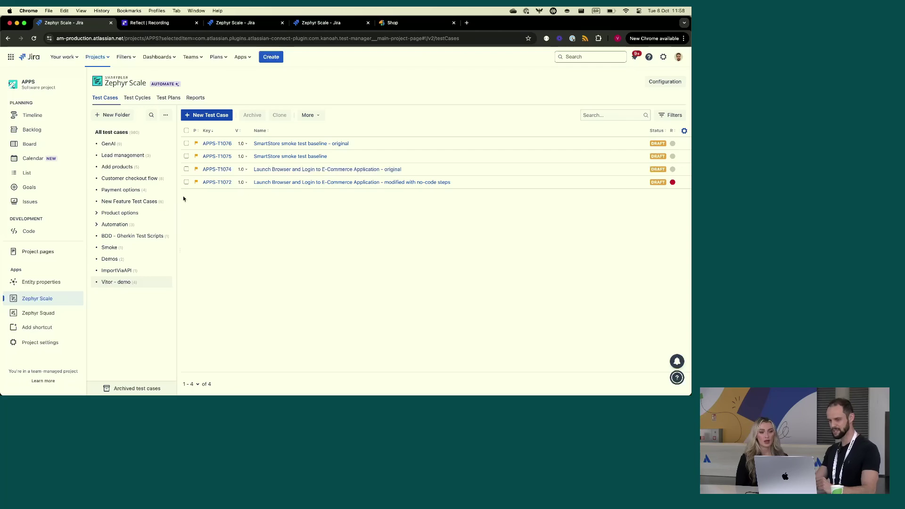
left_click(239, 24)
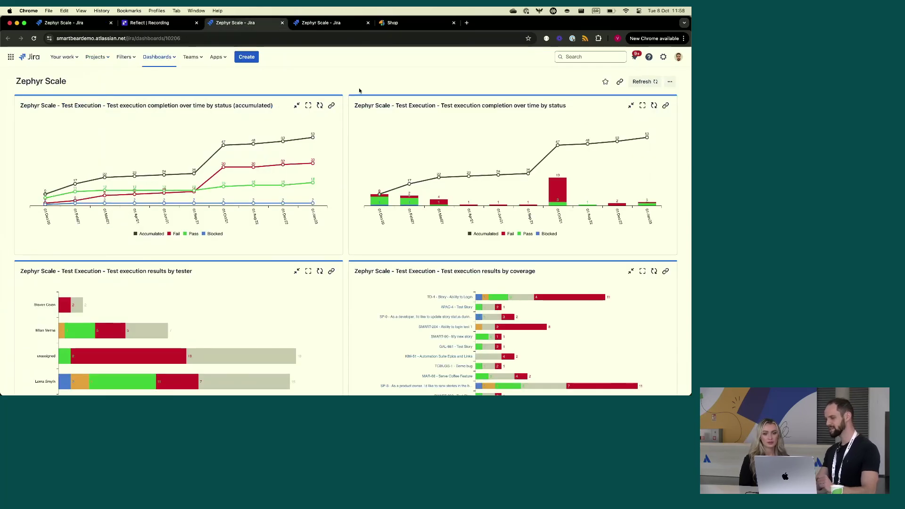
scroll(334, 276, "down", 2)
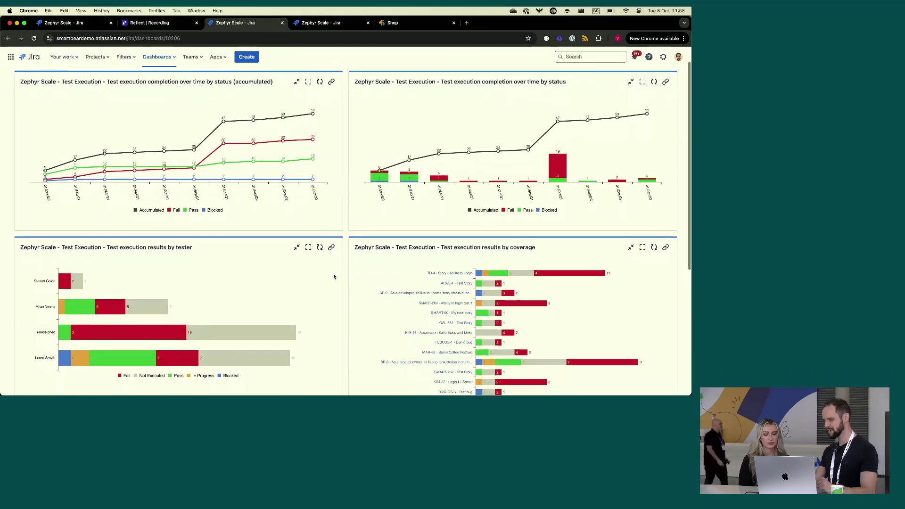
scroll(334, 276, "down", 8)
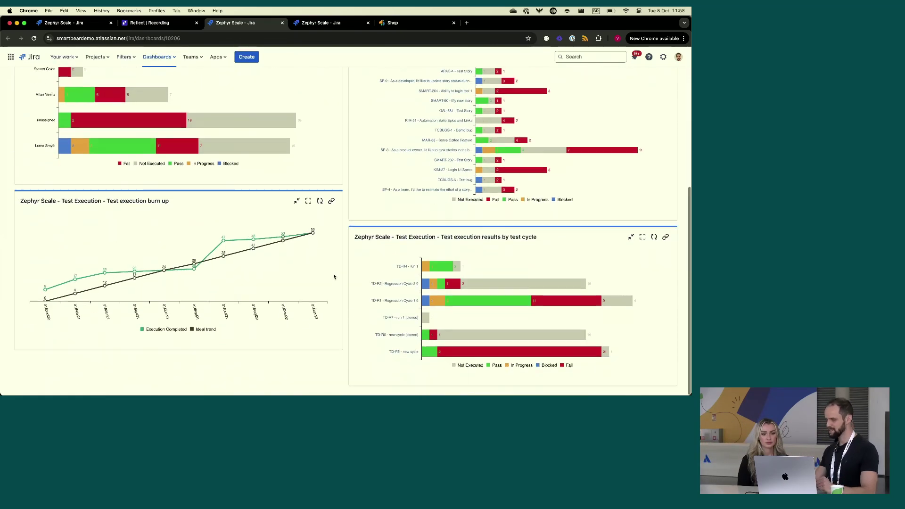
scroll(334, 277, "up", 10)
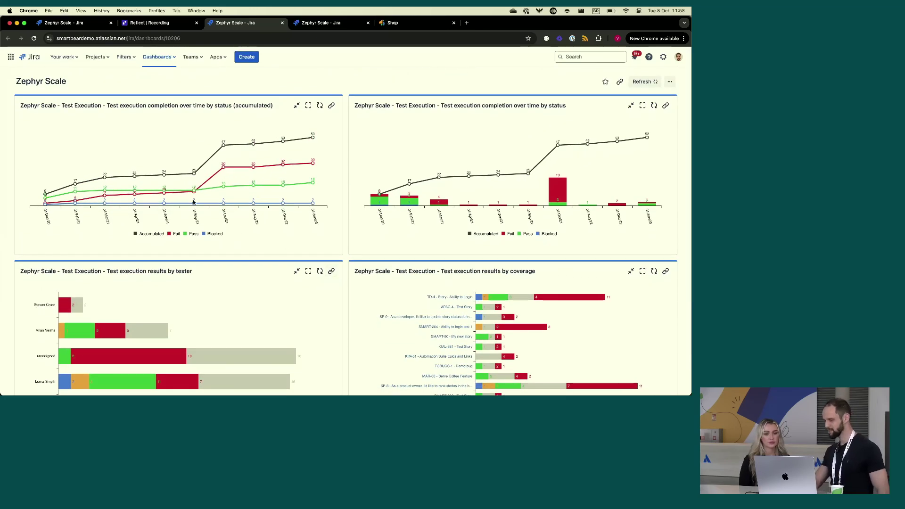
scroll(380, 304, "down", 3)
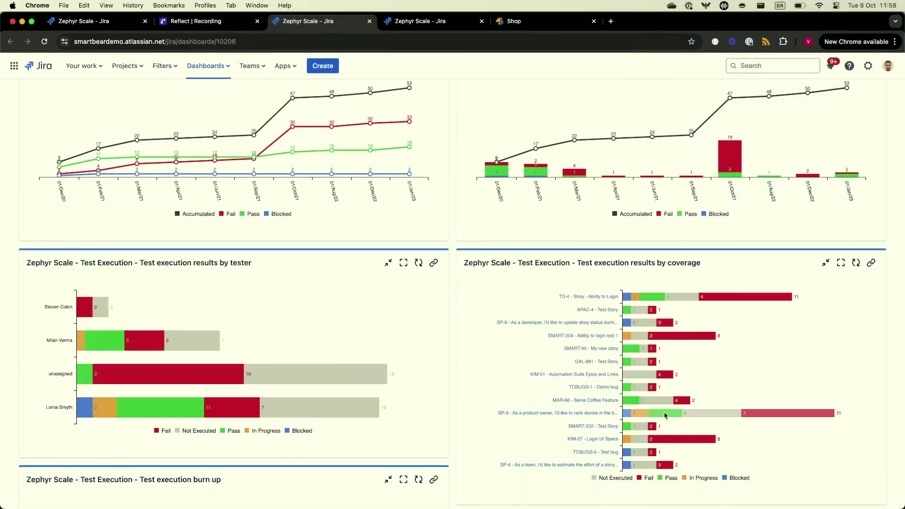
Review MAR-T199's failed execution and its comments about 405 status-code errors in the Test Player.
left_click(415, 22)
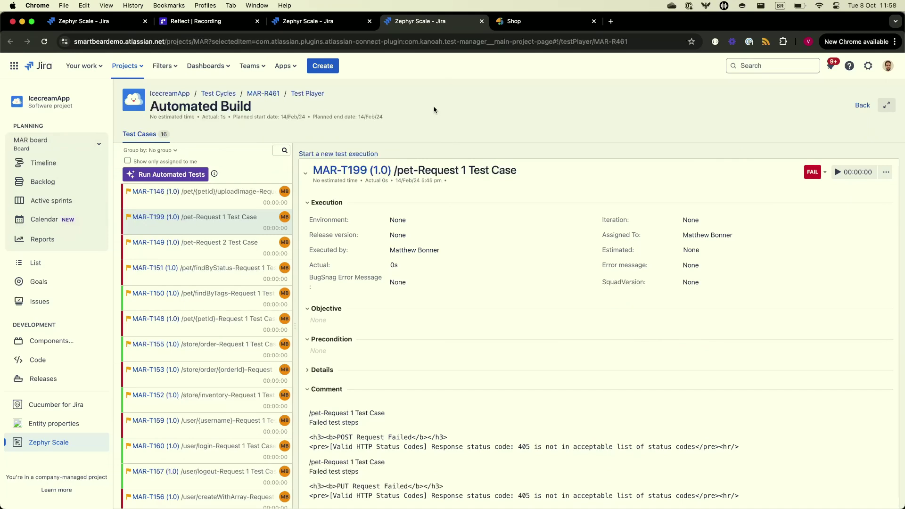
scroll(453, 293, "down", 5)
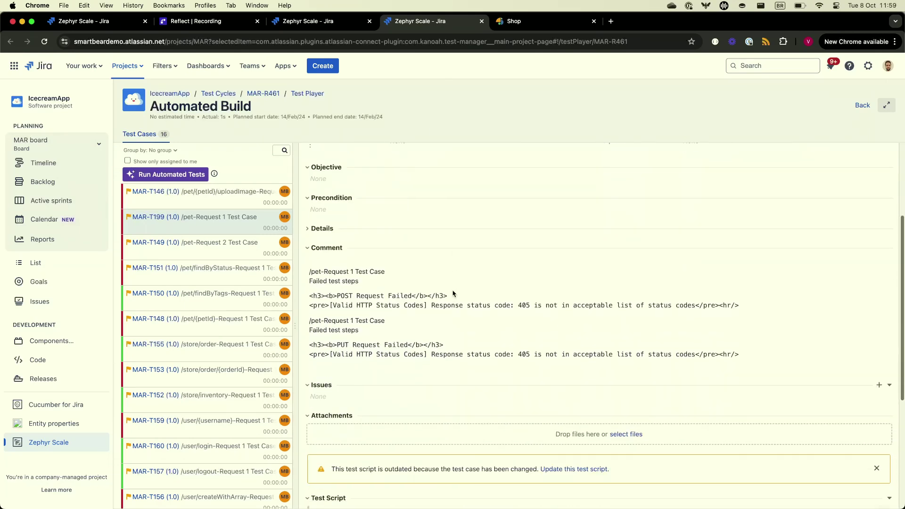
scroll(440, 309, "up", 1)
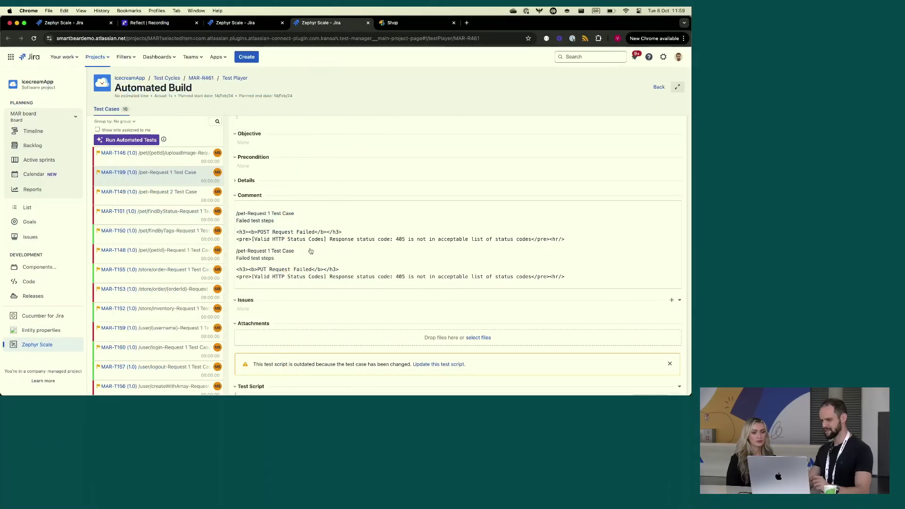
scroll(358, 322, "up", 1)
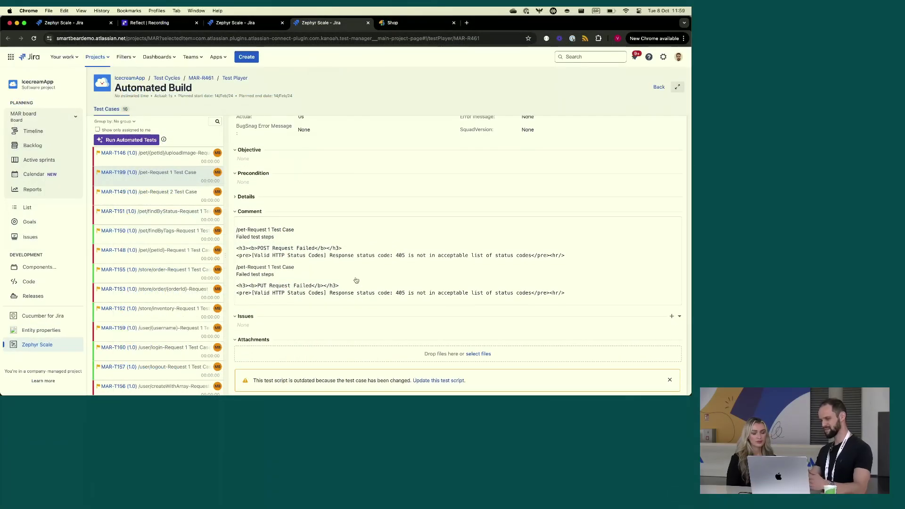
scroll(340, 267, "up", 1)
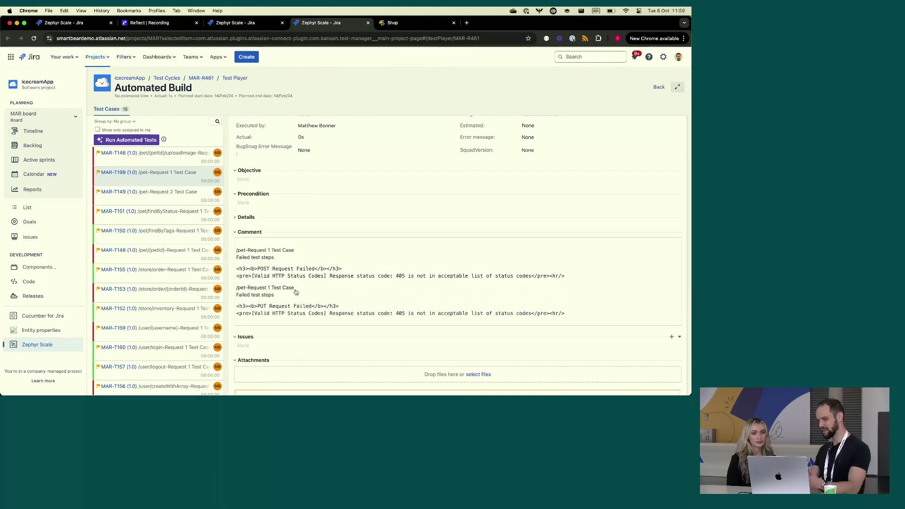
scroll(296, 292, "up", 4)
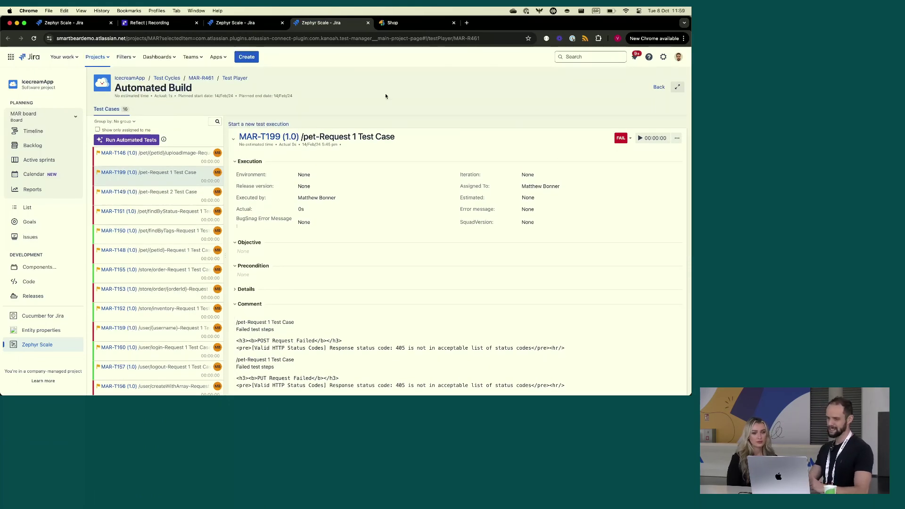
Open the Test execution results (summary) report settings for the APPS project.
left_click(71, 23)
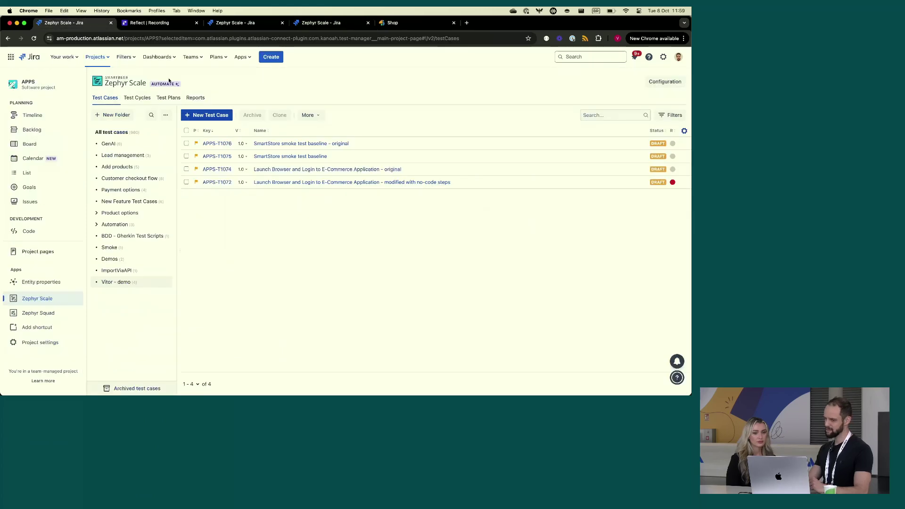
left_click(201, 100)
scroll(413, 291, "down", 1)
scroll(413, 291, "up", 1)
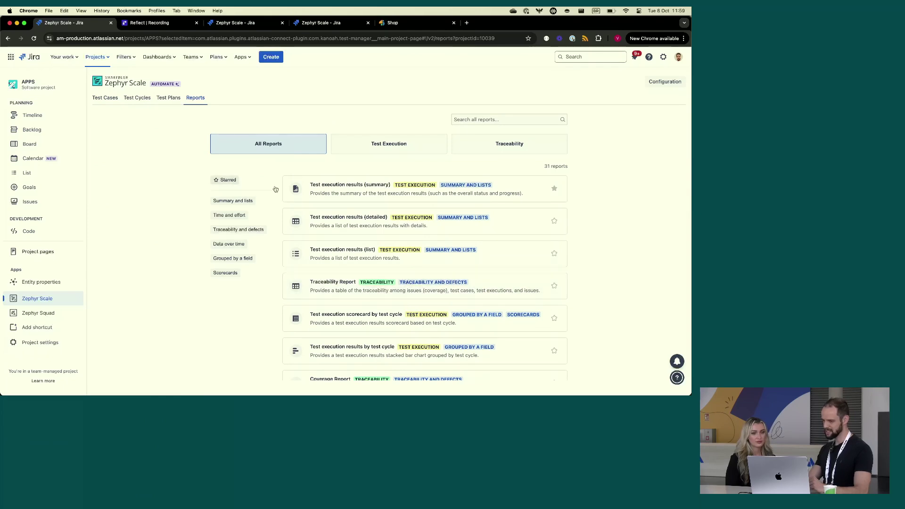
left_click(229, 180)
left_click(229, 180)
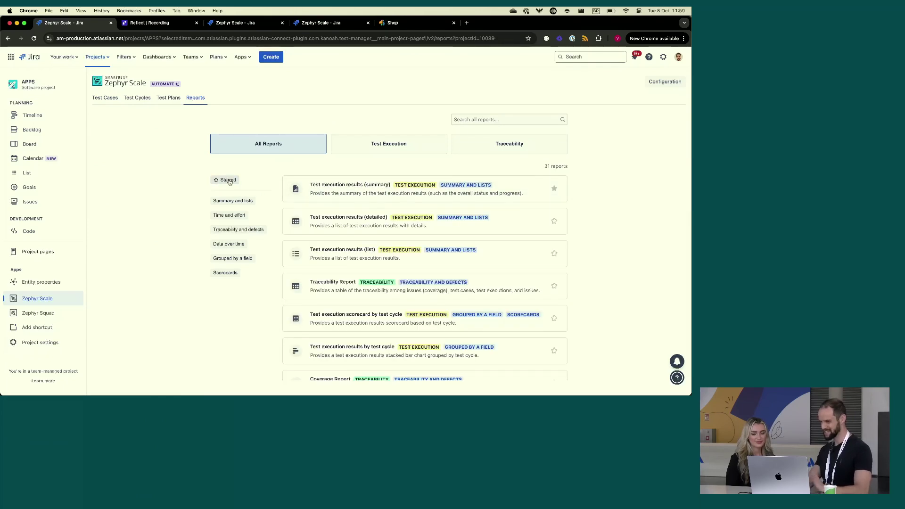
left_click(341, 188)
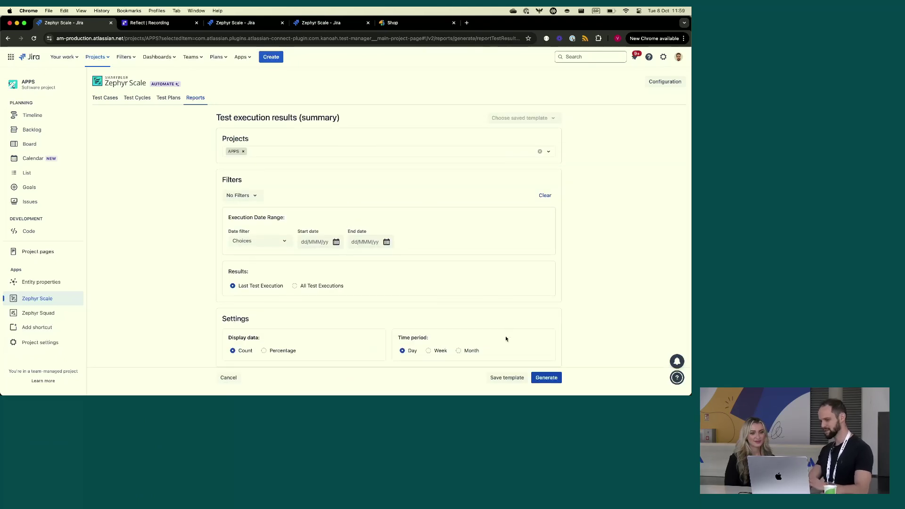
left_click(550, 380)
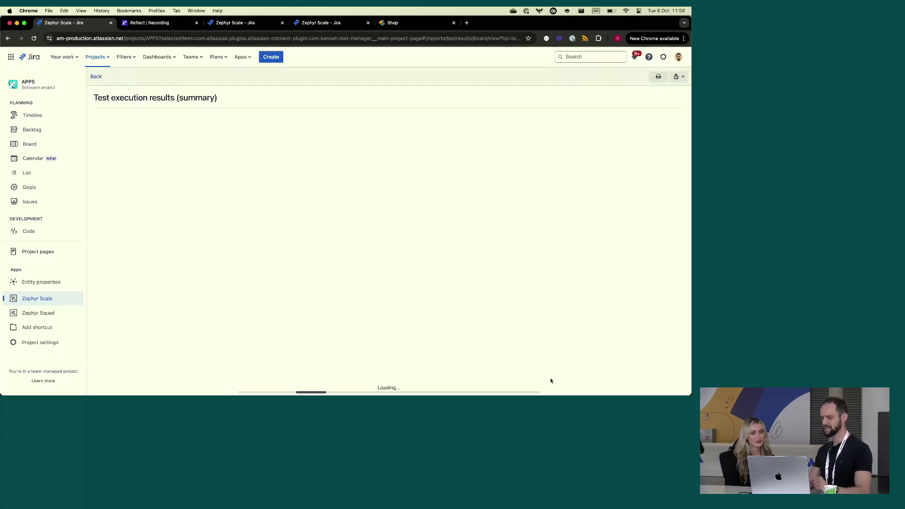
scroll(397, 325, "down", 10)
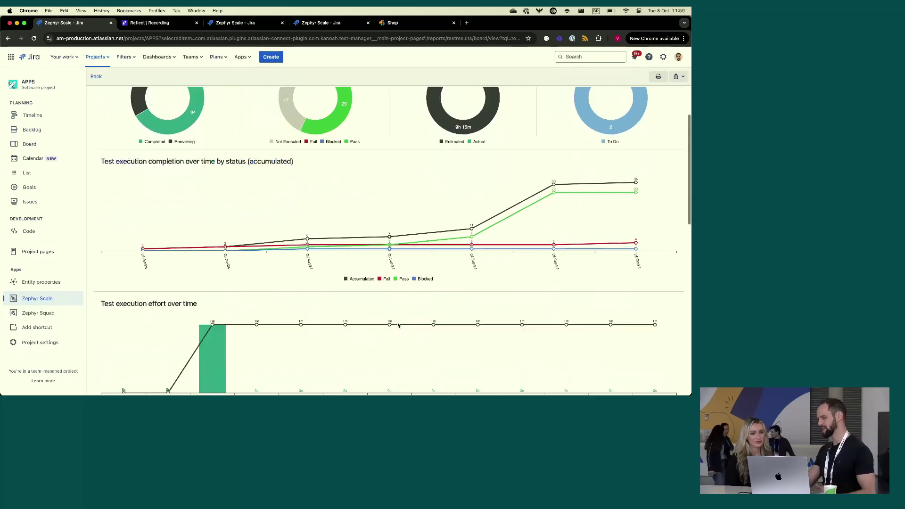
scroll(398, 326, "down", 5)
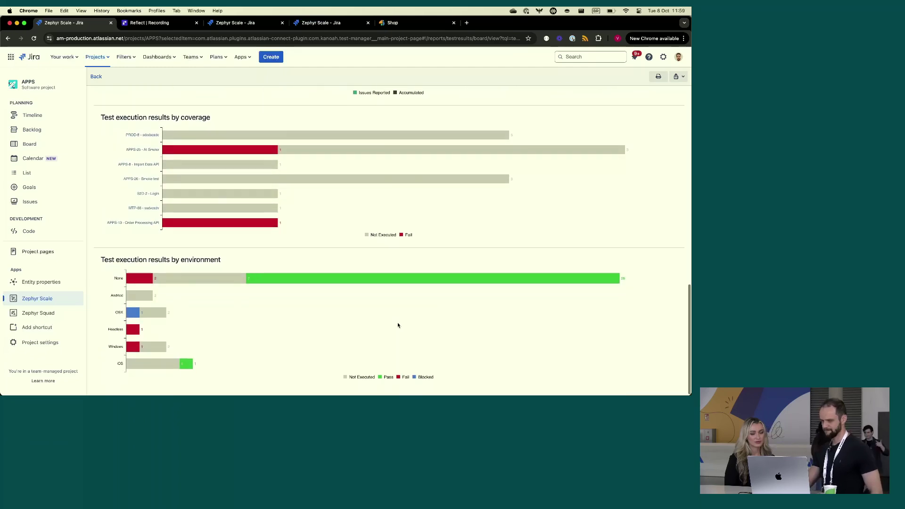
scroll(398, 325, "up", 20)
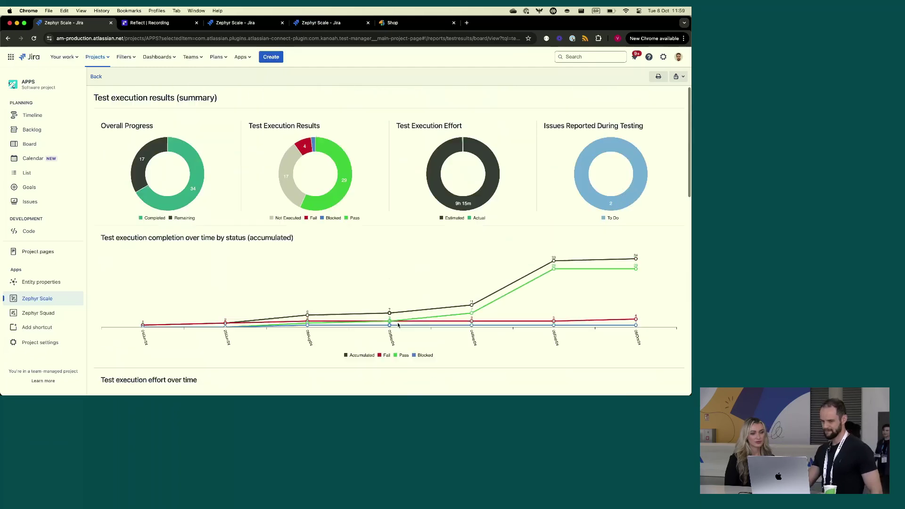
left_click(96, 77)
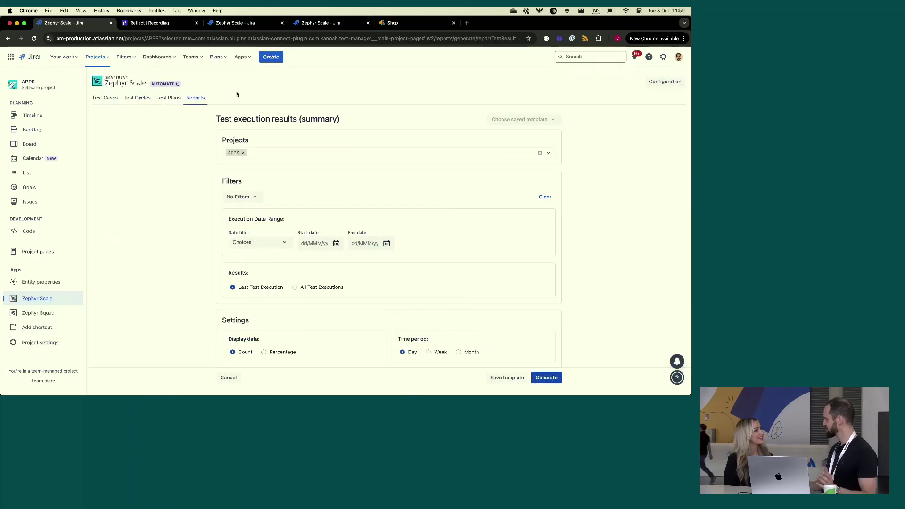